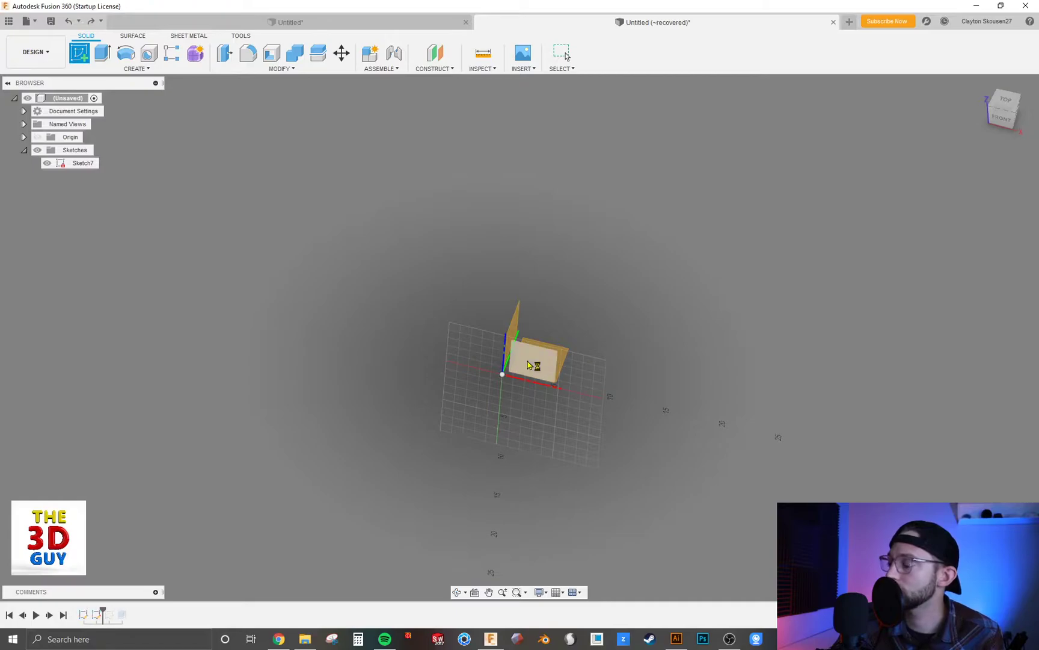
On the front plane, sketch a closed five-line profile starting with a vertical line from the origin and returning to it.
scroll(531, 389, "up", 1)
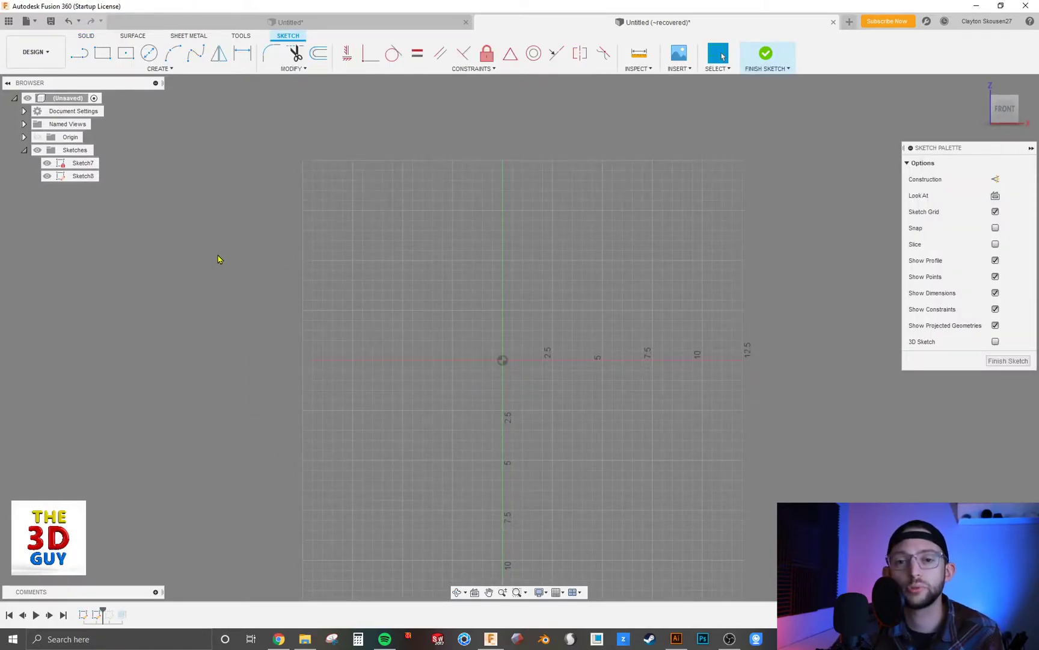
left_click(80, 58)
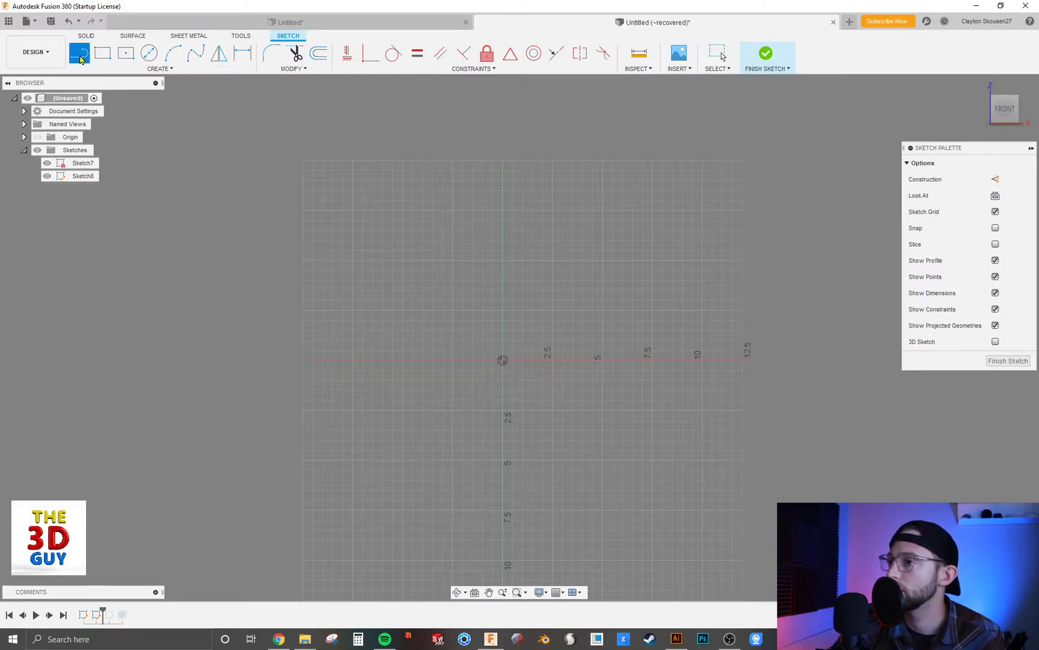
left_click(502, 361)
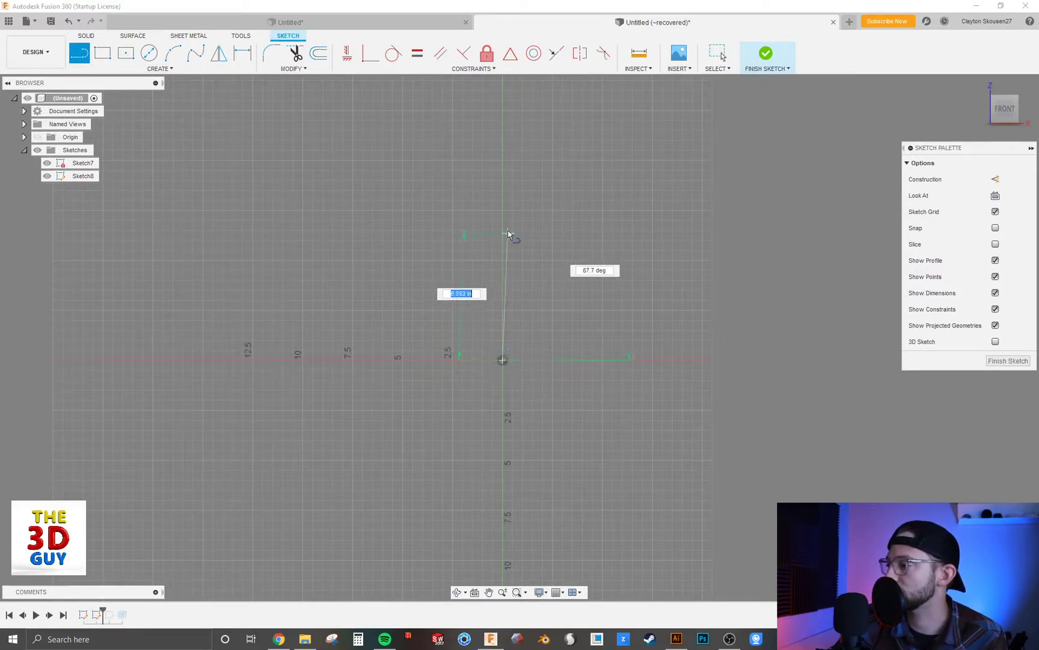
left_click(502, 178)
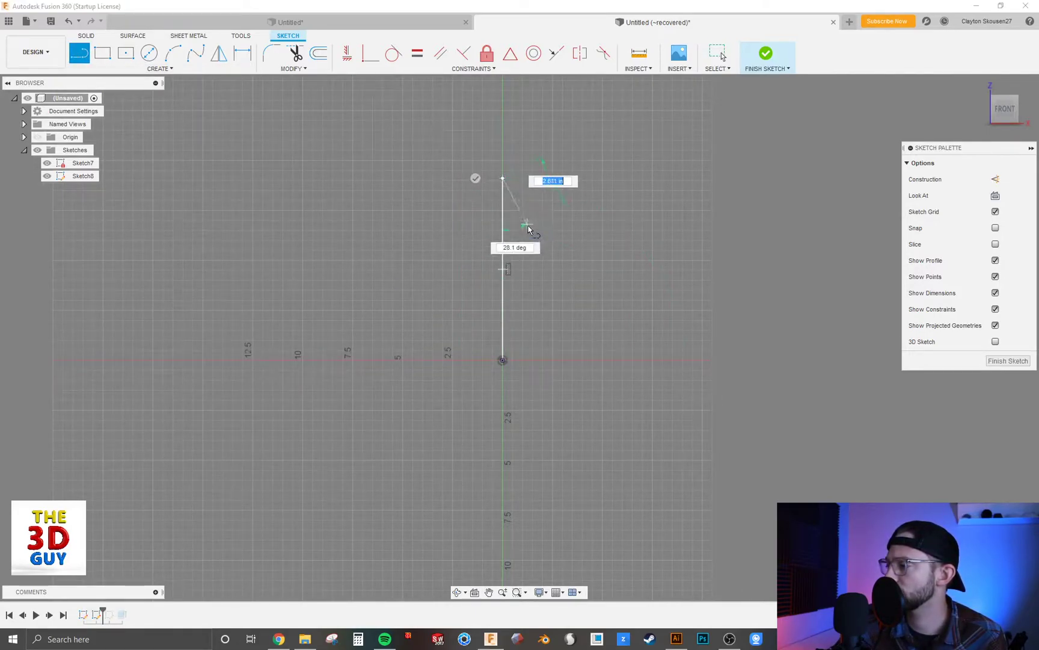
left_click(528, 318)
left_click(649, 338)
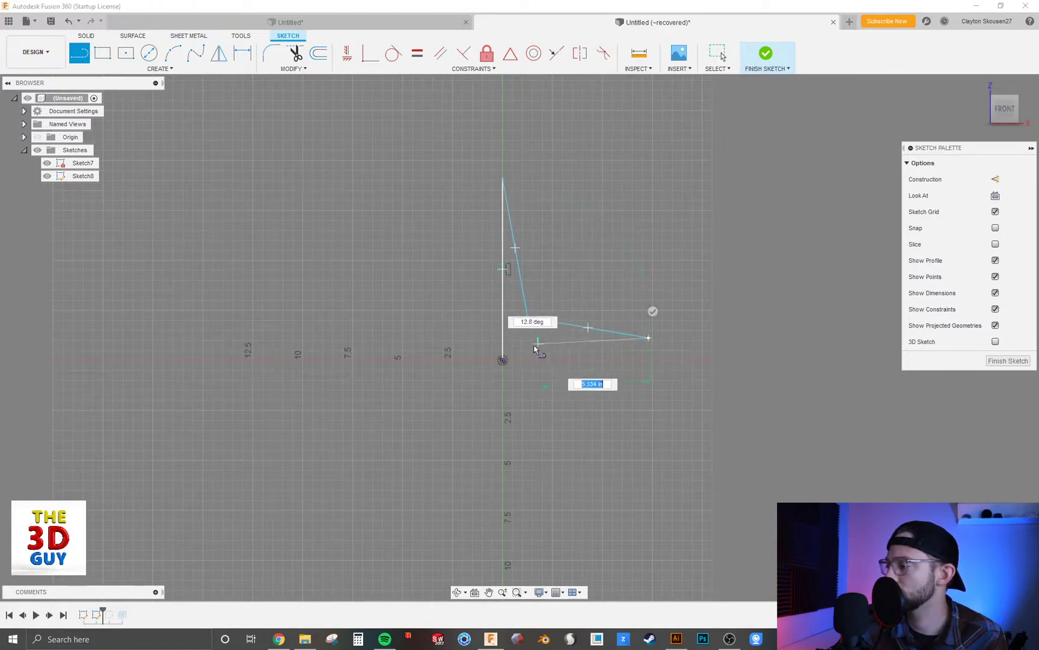
left_click(522, 344)
left_click(502, 360)
scroll(446, 392, "down", 2)
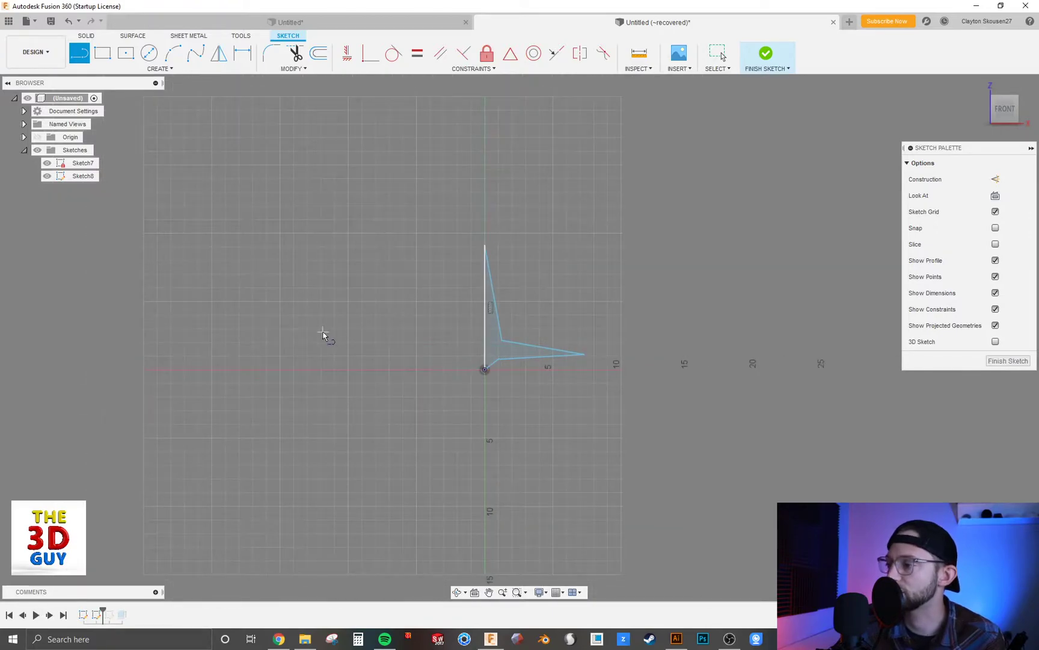
Sketch a roughly square center rectangle beside the closed line profile, clear of its pointed horizontal tip.
left_click(125, 53)
scroll(661, 324, "up", 2)
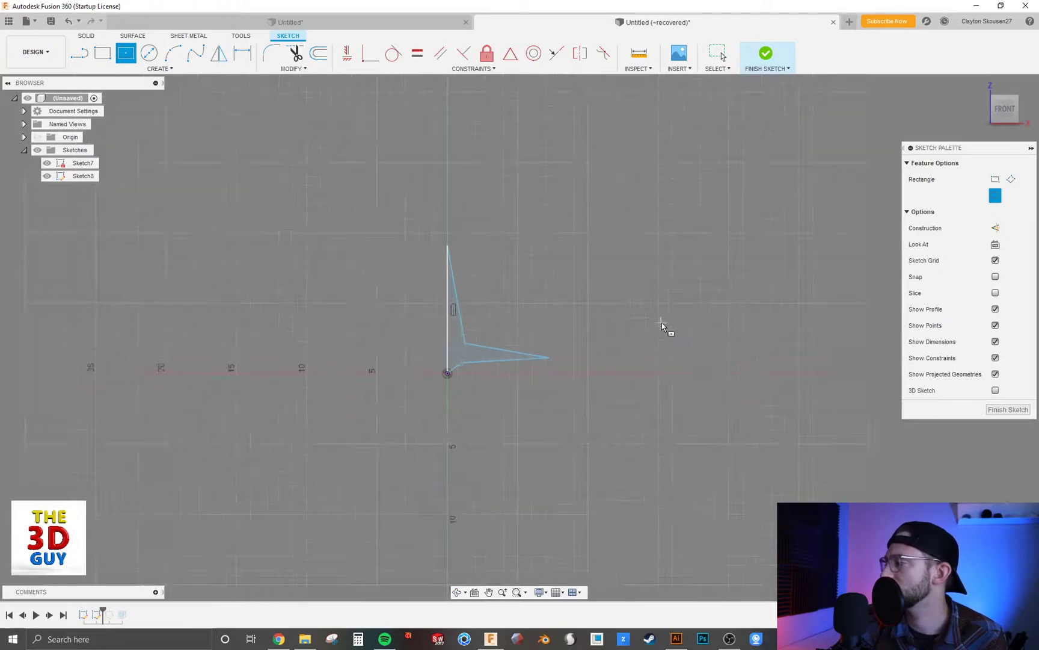
left_click(658, 301)
left_click(722, 364)
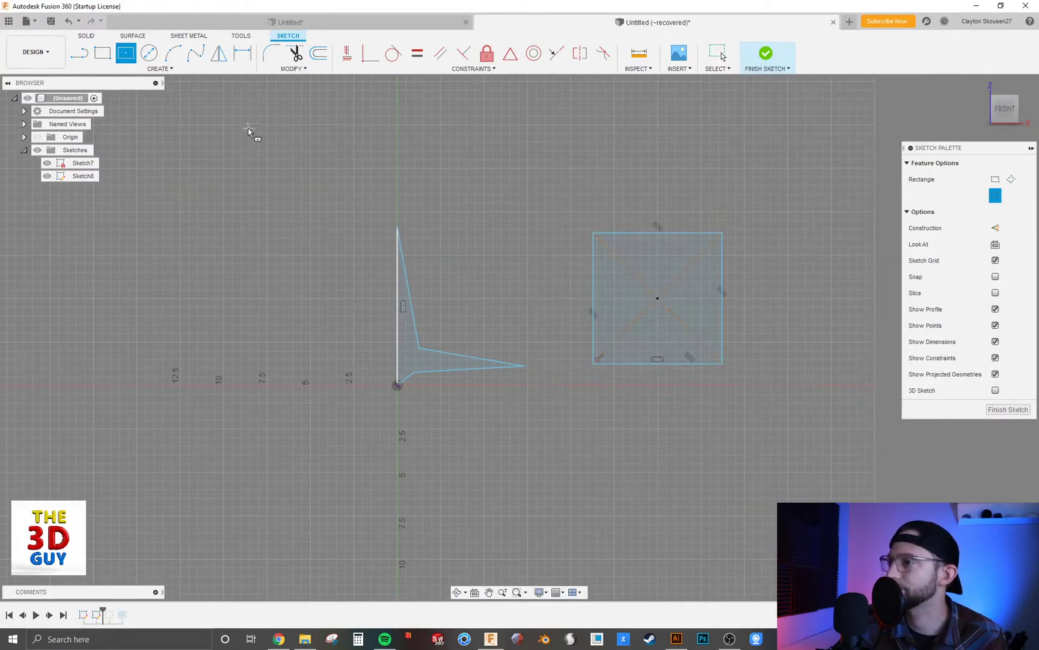
Round the rectangle's upper outer corner, farthest from the line profile, with a 2 in fillet and finish the sketch.
left_click(295, 53)
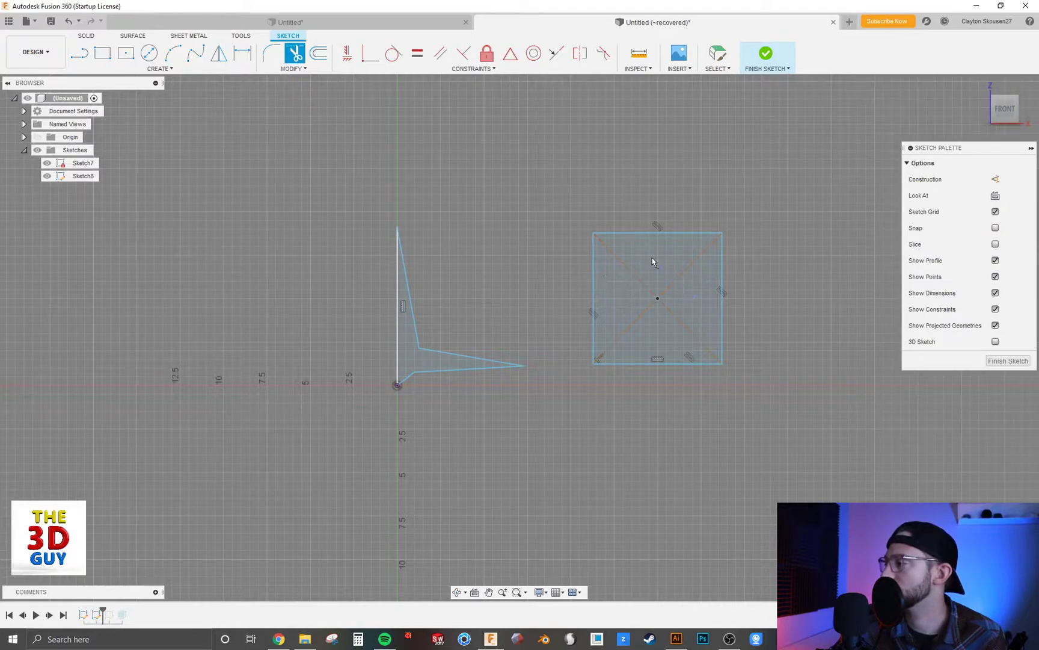
left_click(269, 57)
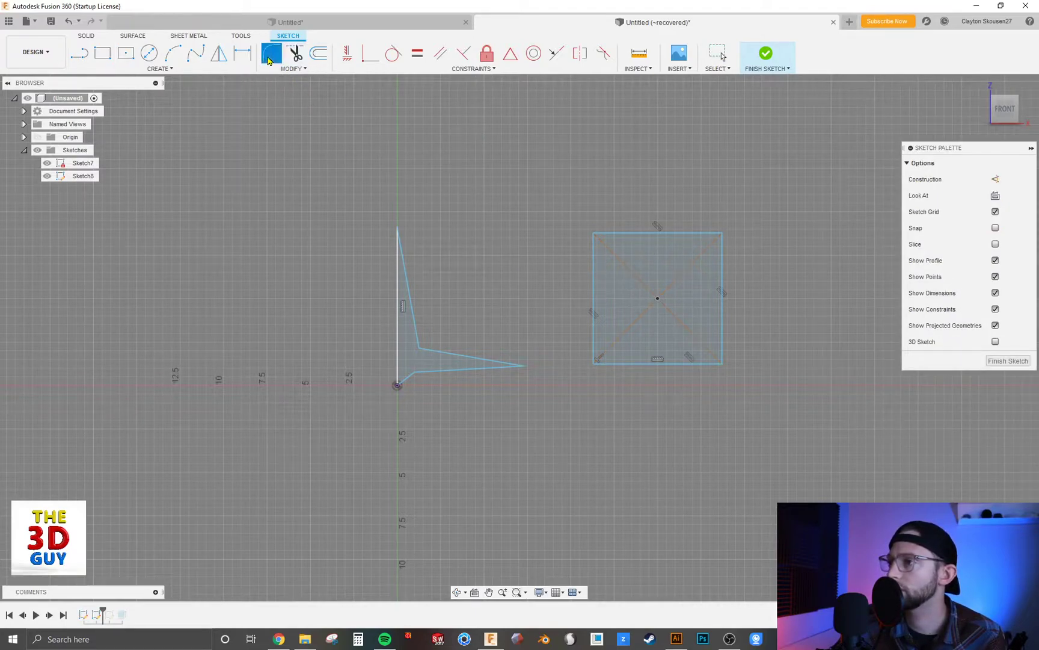
left_click(720, 235)
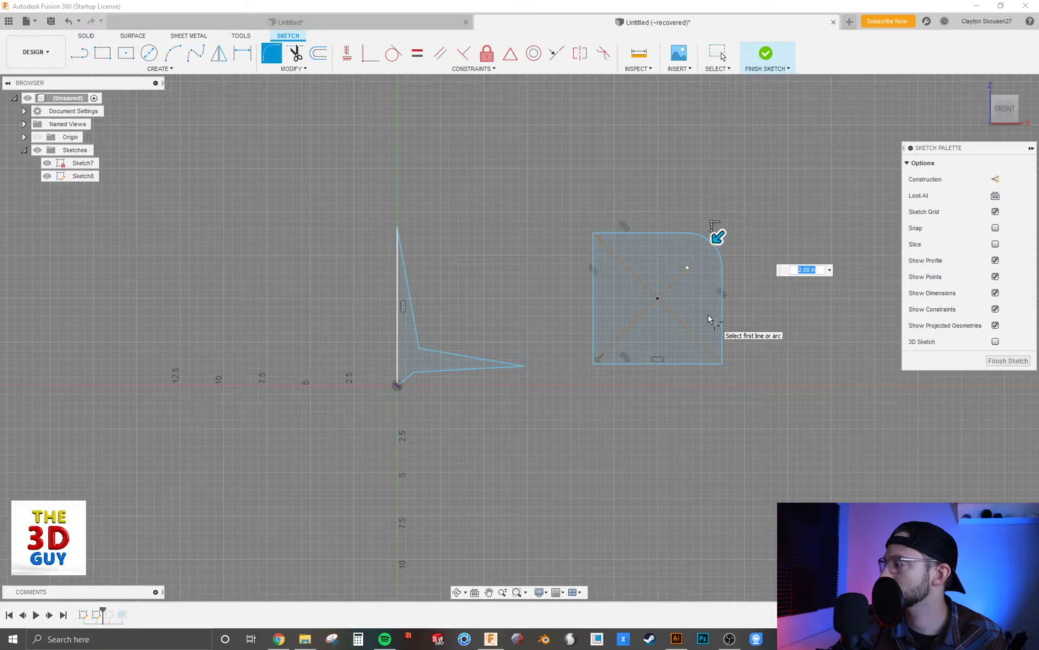
key("Escape")
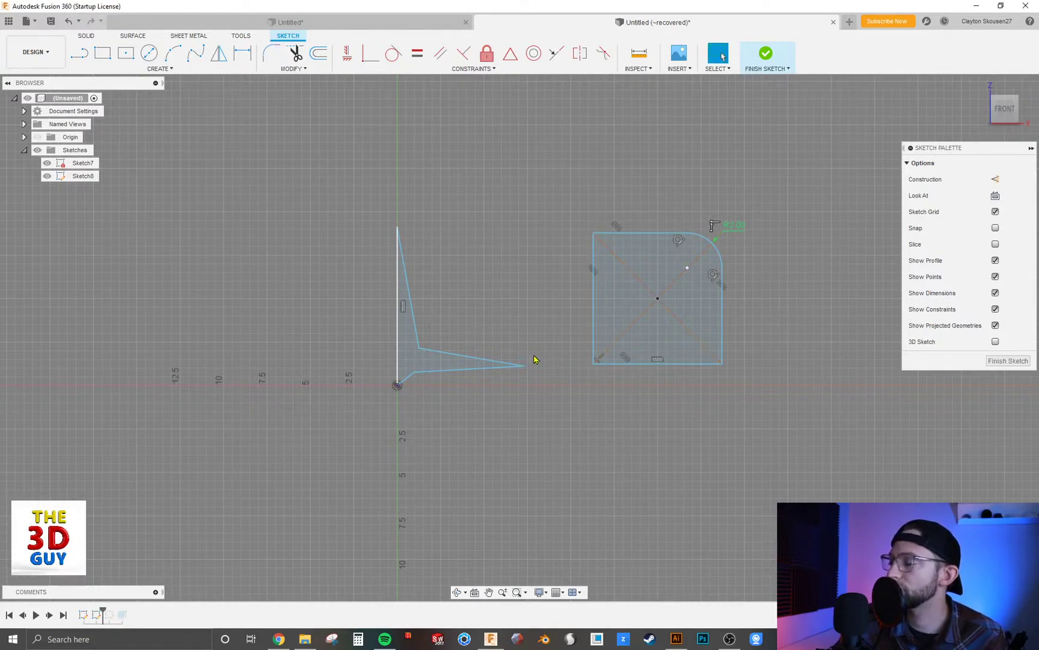
scroll(464, 282, "down", 2)
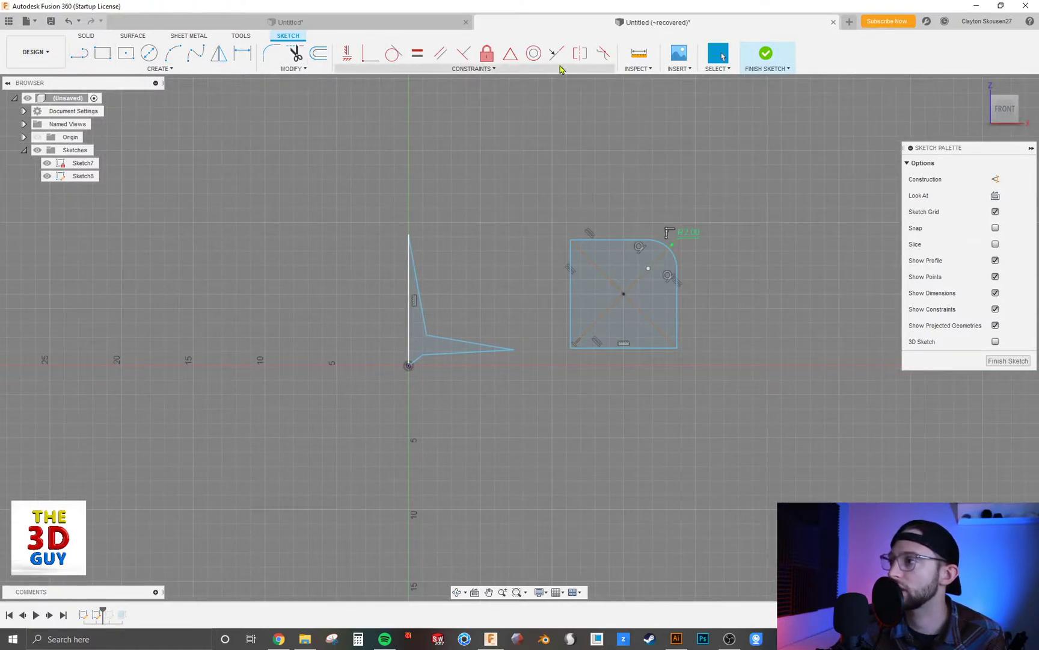
left_click(766, 55)
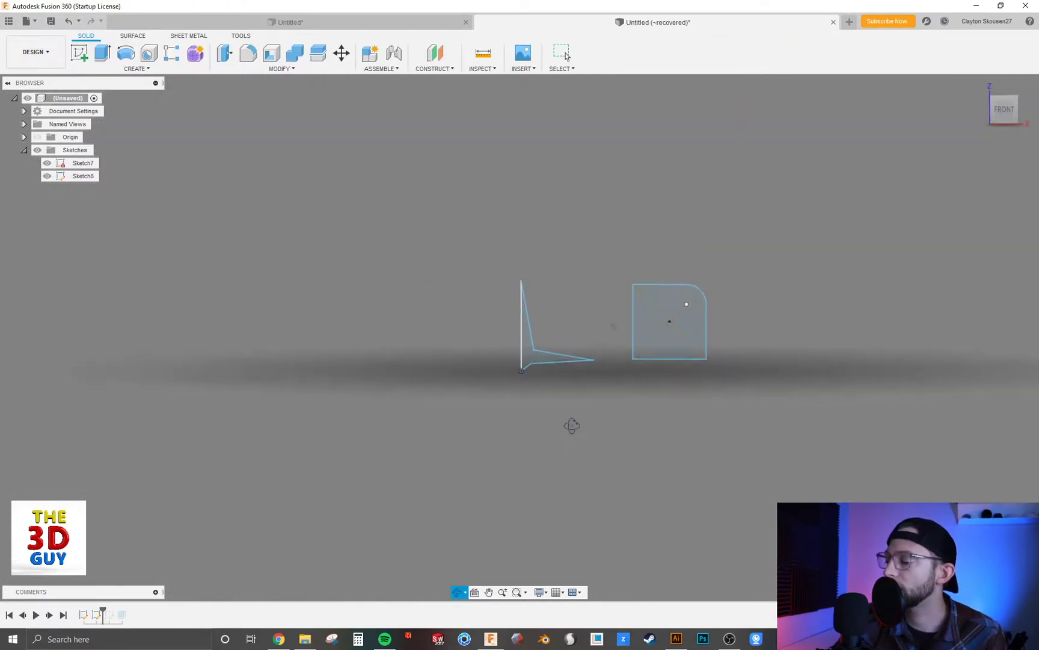
Roll the timeline to its end and preview a 150-degree revolve of the rounded rectangle about the vertical sketch line as a new body.
left_click_drag(109, 614, 128, 614)
middle_click_drag(520, 463, 562, 440, "shift")
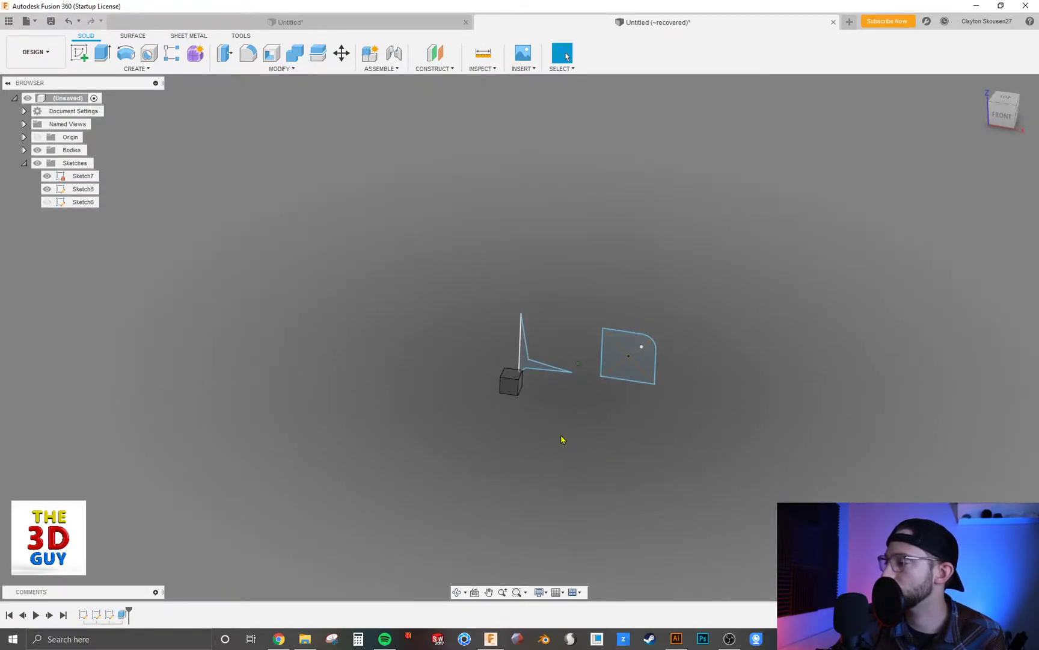
left_click(124, 55)
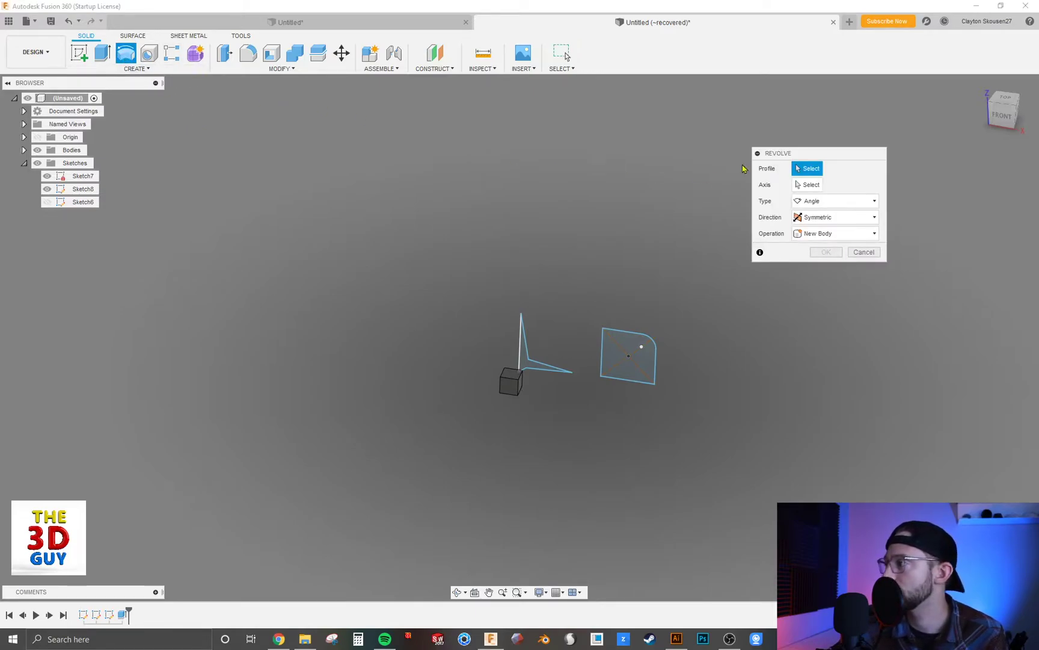
left_click(616, 359)
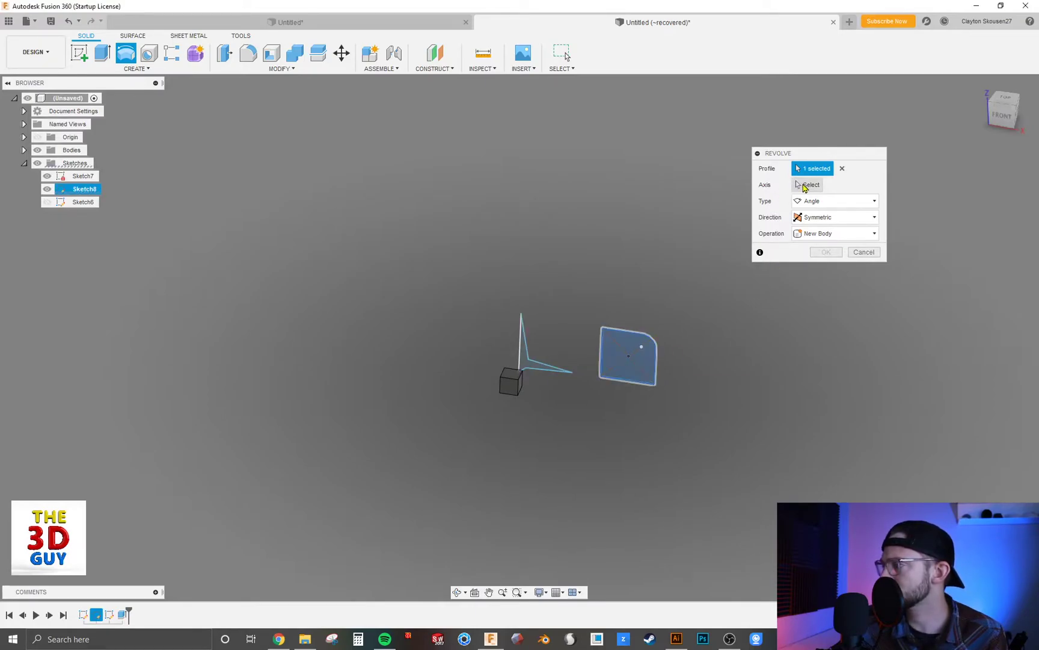
left_click(809, 185)
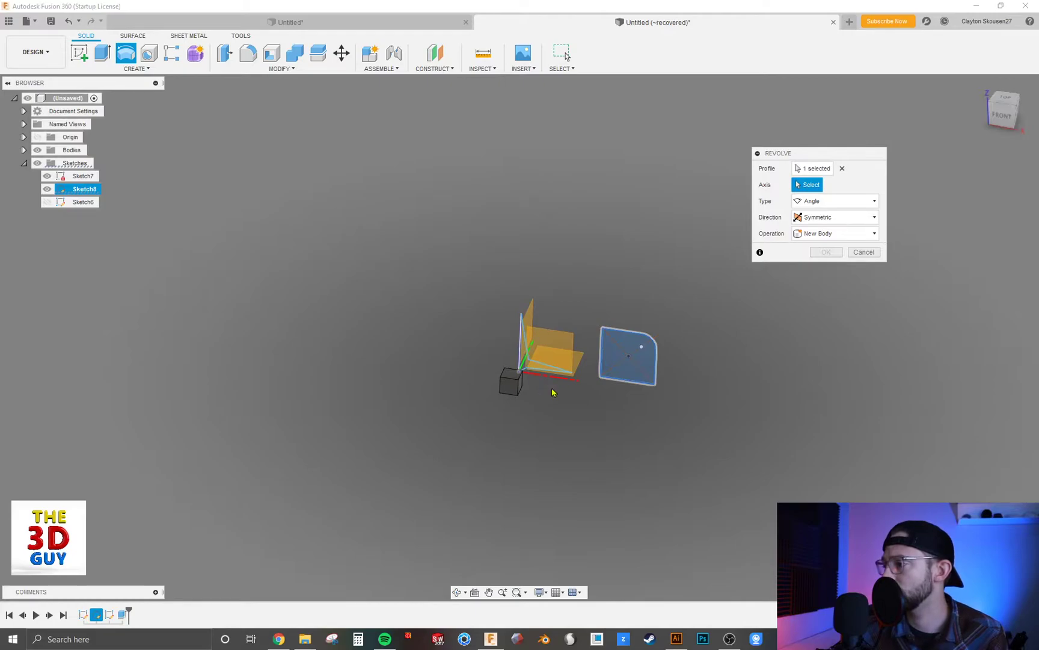
scroll(553, 393, "up", 3)
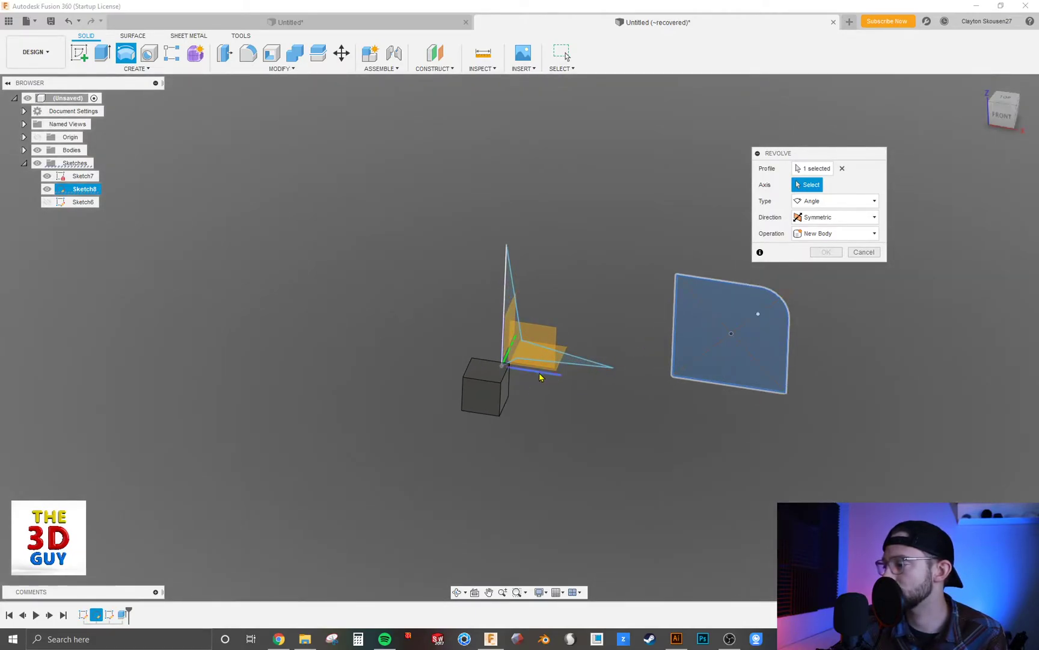
left_click(505, 286)
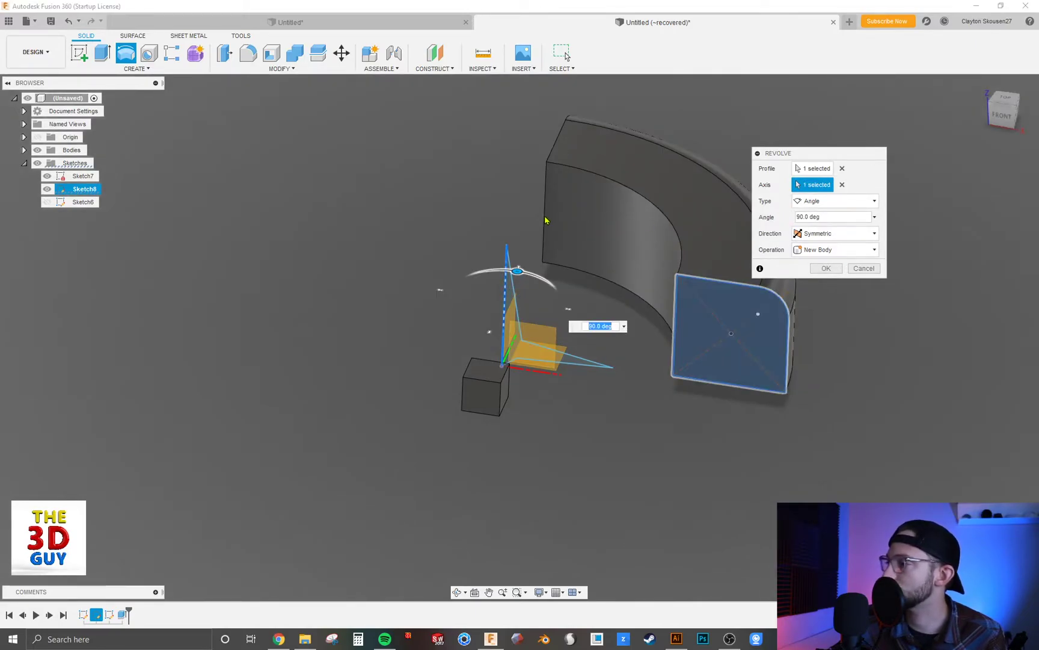
left_click_drag(516, 271, 397, 279)
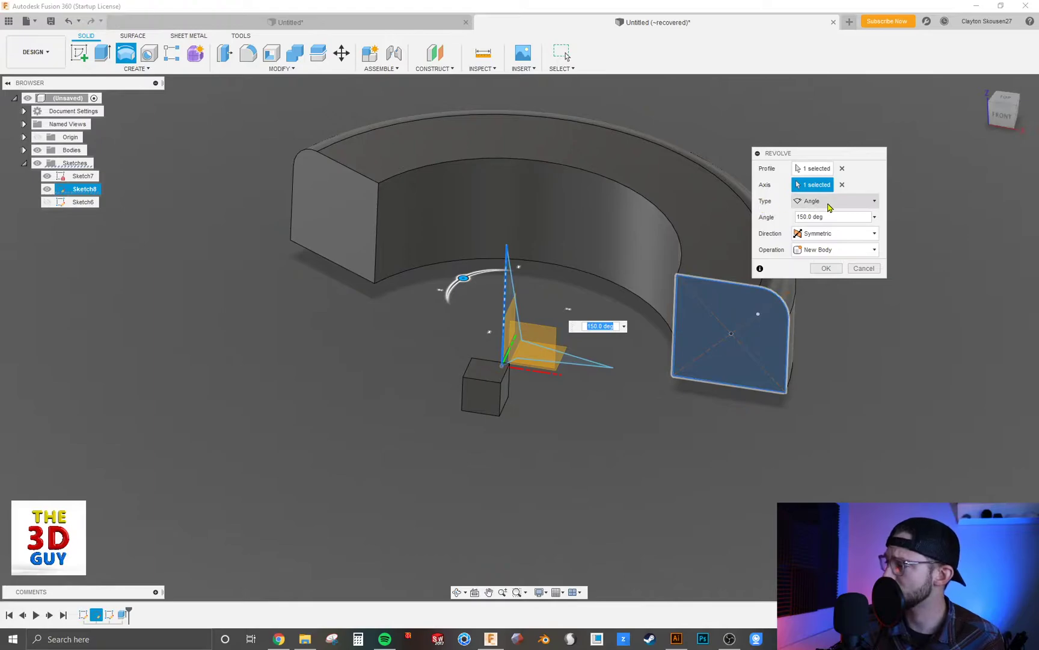
Try the revolve's To extent with the cube's side face, then cancel the revolve and roll the timeline back to before Sketch6.
left_click(868, 201)
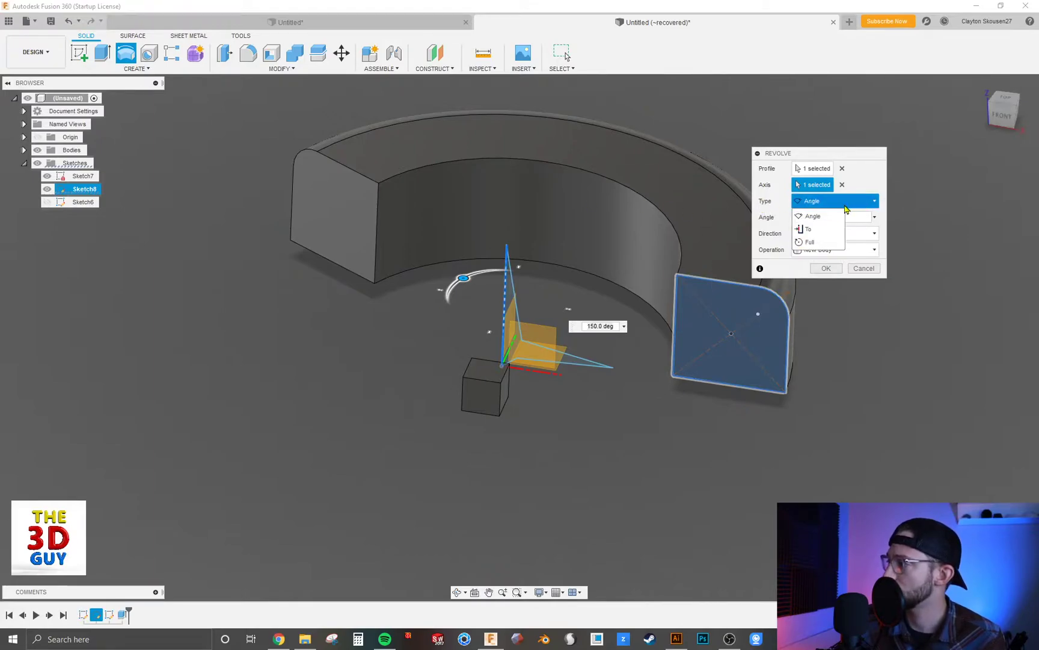
left_click(813, 233)
middle_click_drag(636, 409, 492, 407, "shift")
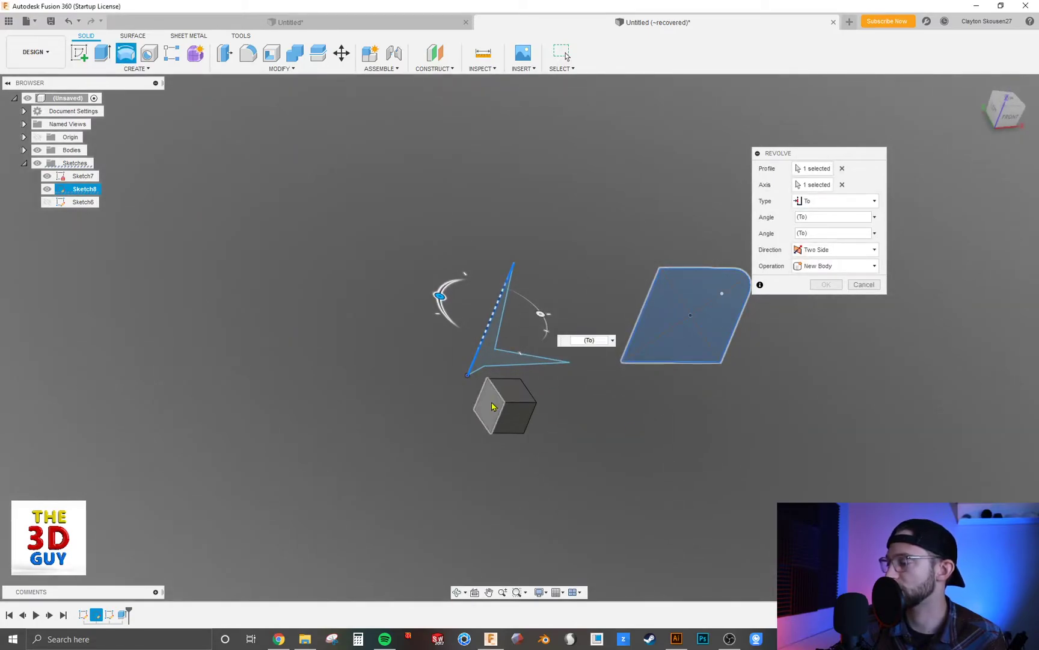
left_click(492, 406)
middle_click_drag(652, 454, 610, 441, "shift")
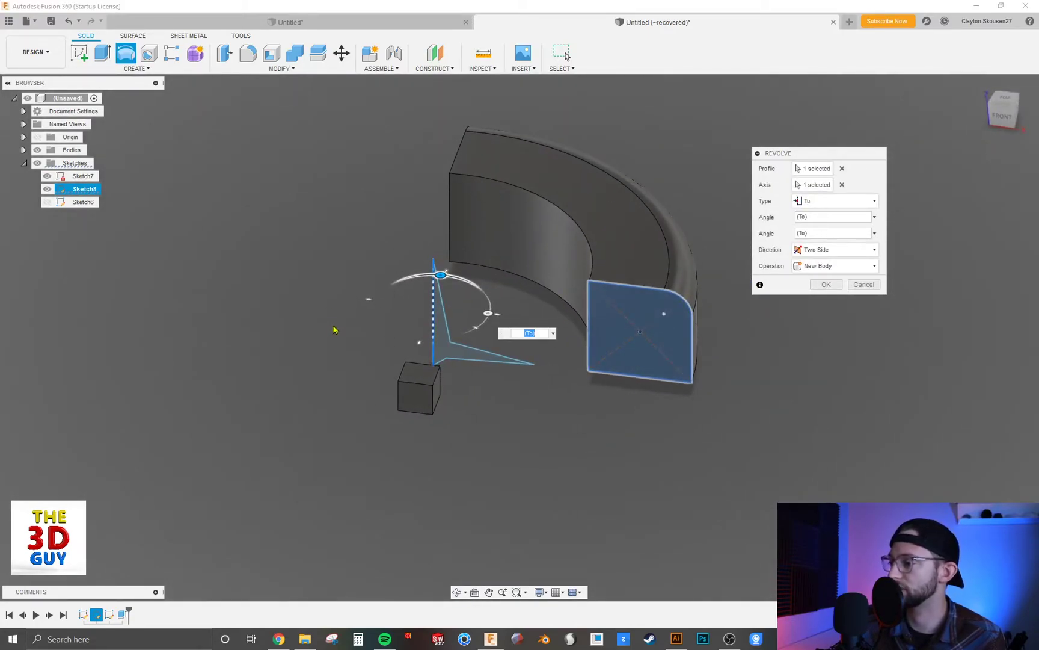
middle_click_drag(453, 409, 519, 437, "shift")
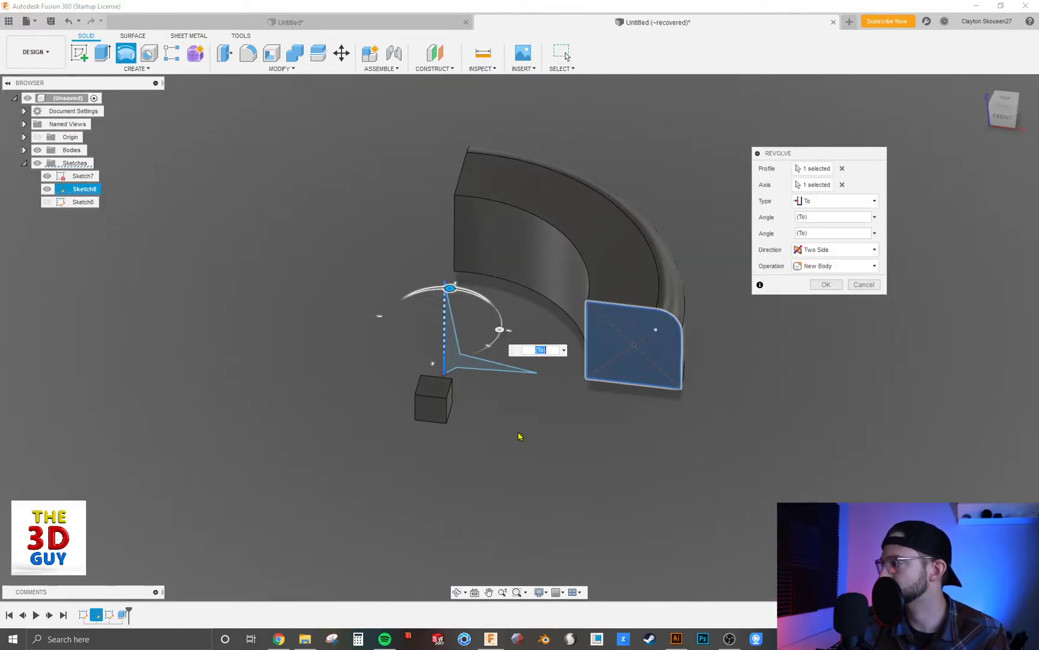
left_click(863, 285)
left_click_drag(127, 613, 103, 613)
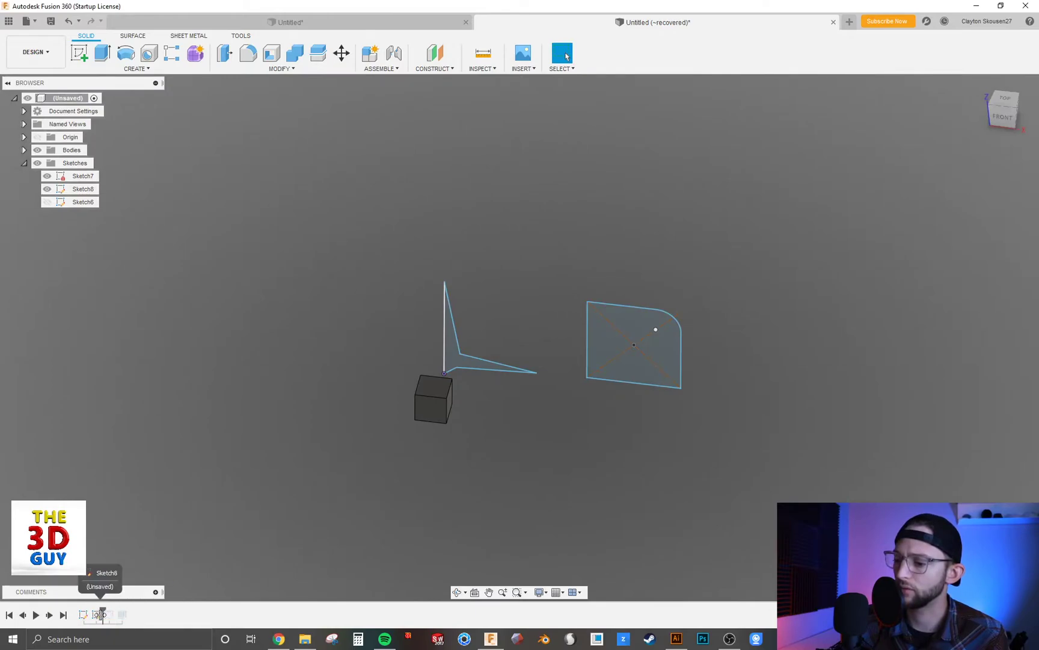
Set up a Full revolve of the rounded rectangle about the vertical sketch line as a new body.
left_click(126, 53)
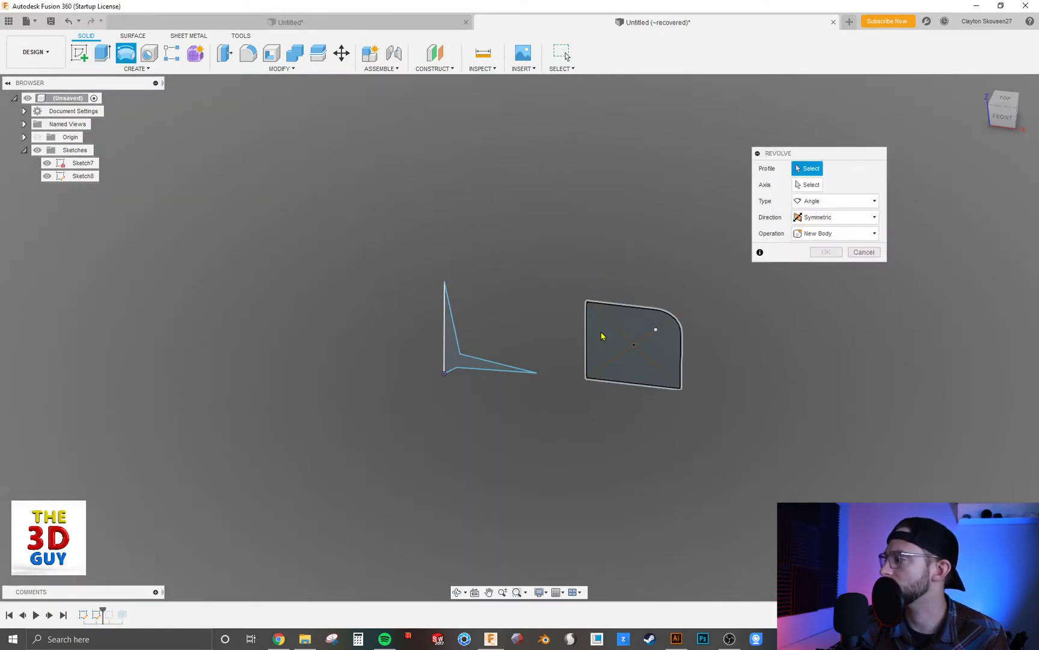
left_click(604, 337)
left_click(807, 184)
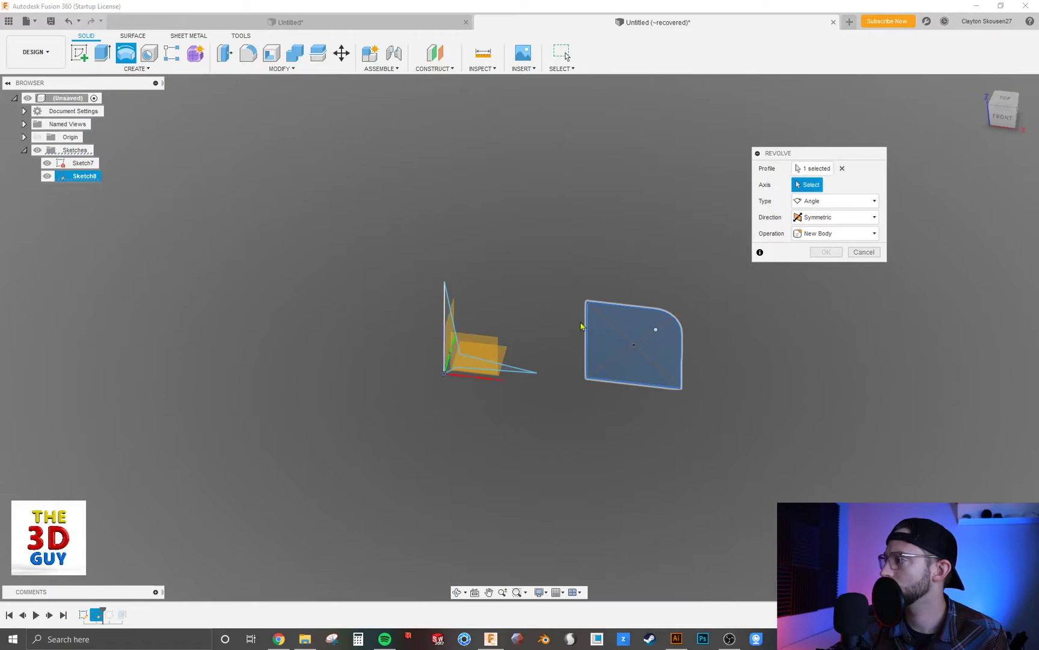
left_click(448, 346)
left_click(837, 201)
left_click(823, 243)
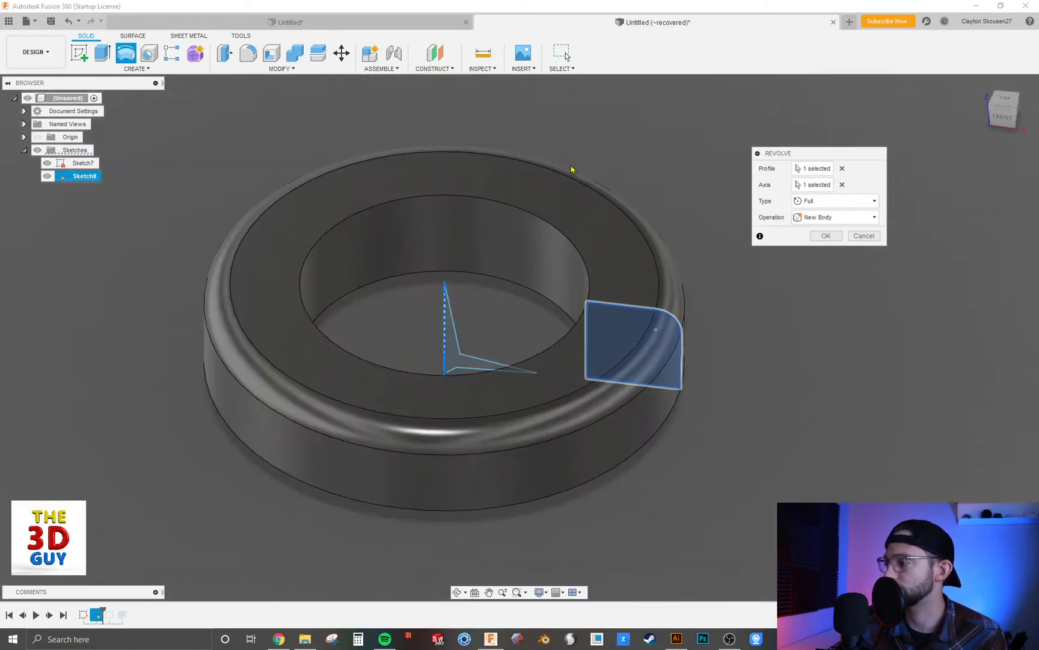
Change the revolve type to Angle with a One Side direction and set the angle to 70 degrees.
left_click(866, 200)
left_click(839, 215)
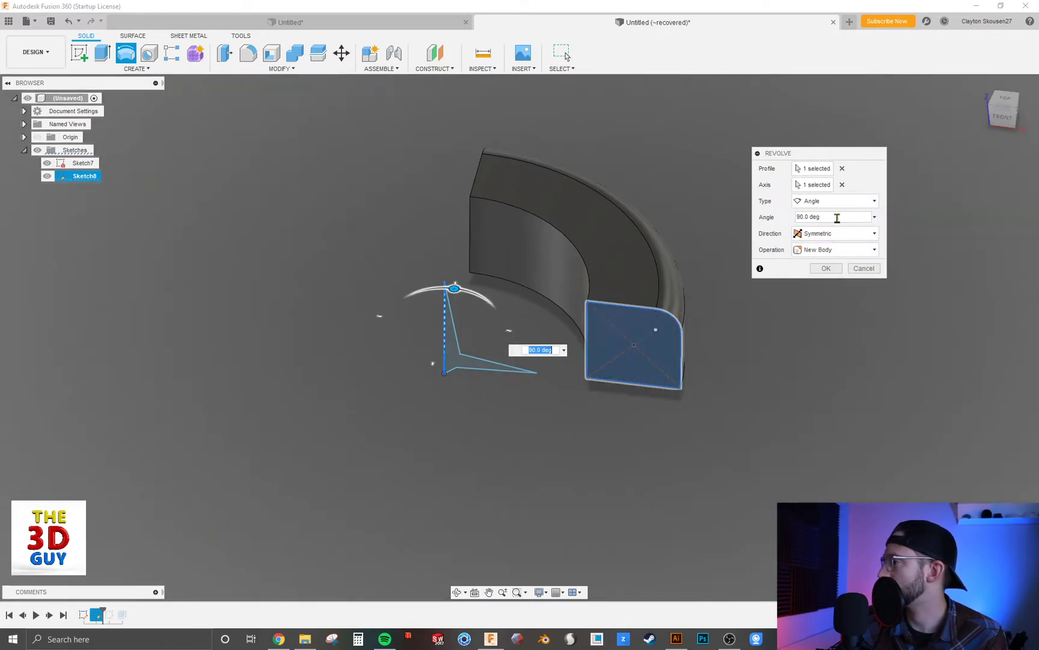
left_click(833, 233)
left_click(836, 250)
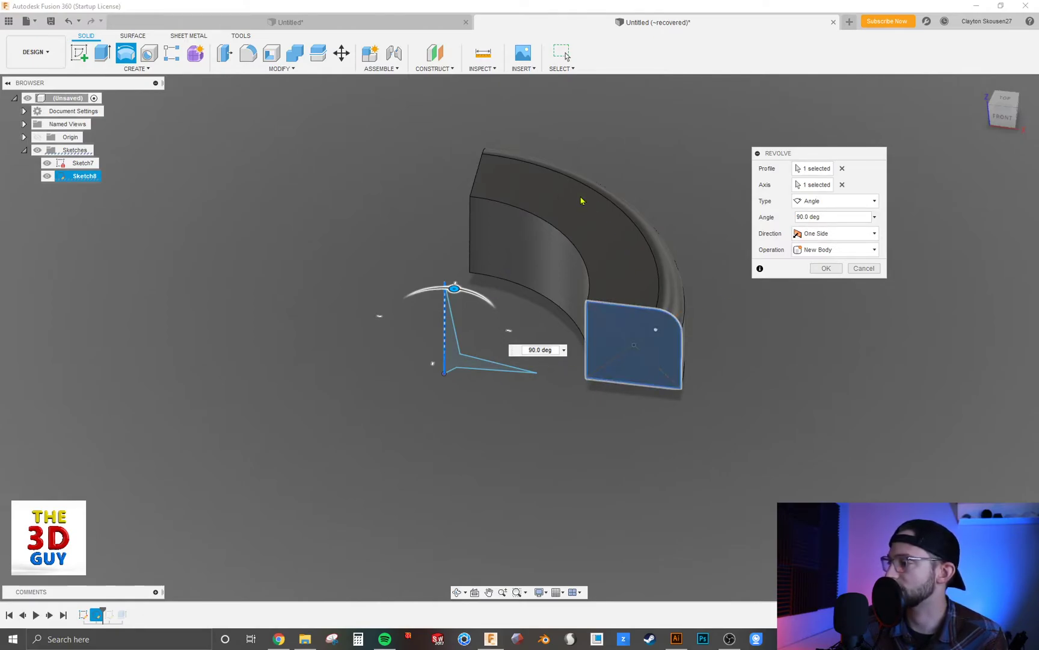
mouse_move(454, 289)
left_mouse_down()
mouse_move(485, 355)
mouse_move(478, 359)
mouse_move(472, 294)
left_mouse_up()
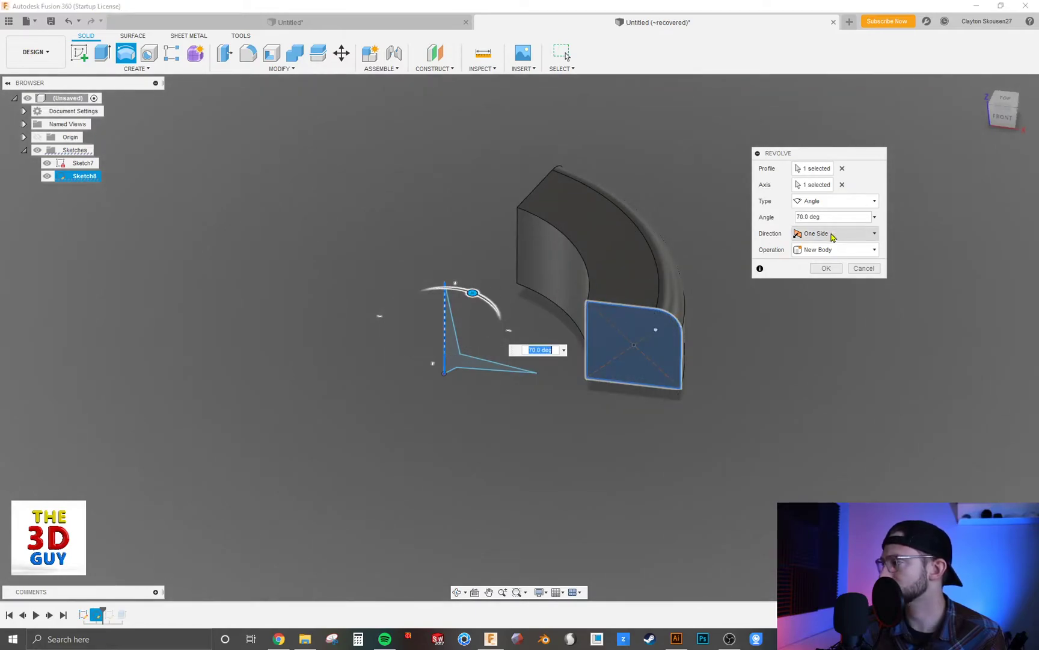
Switch the revolve direction to Two Side with angles of 130 degrees on the first side and 35 degrees on the second.
left_click(834, 235)
left_click(817, 261)
left_click_drag(513, 354, 492, 356)
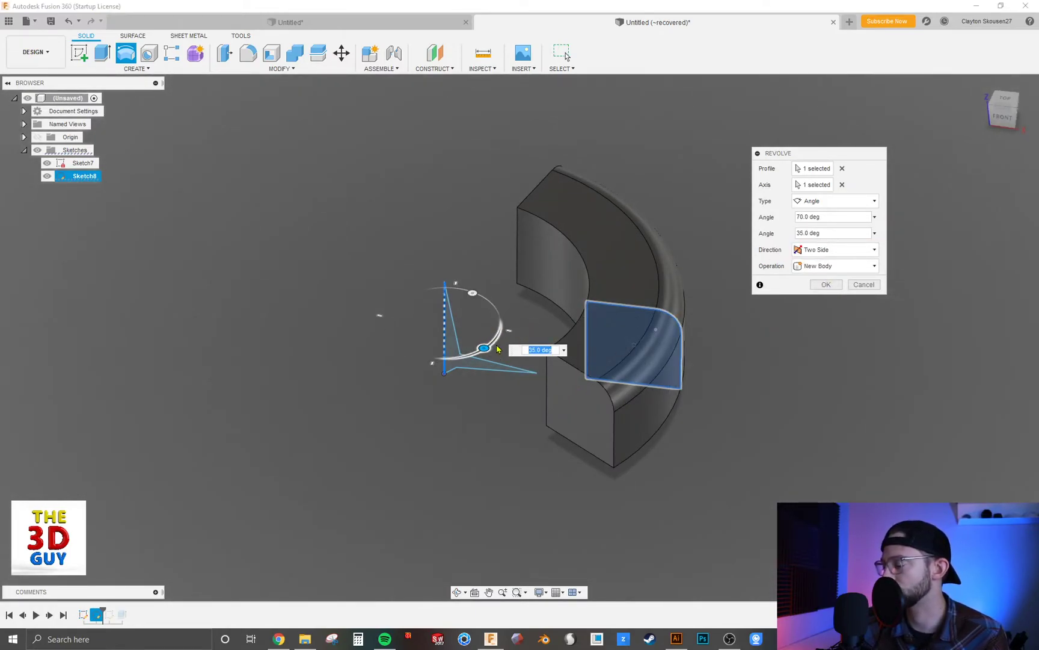
left_click_drag(473, 294, 416, 292)
Make the revolve direction Symmetric and set the angle to 45 degrees.
left_click(848, 249)
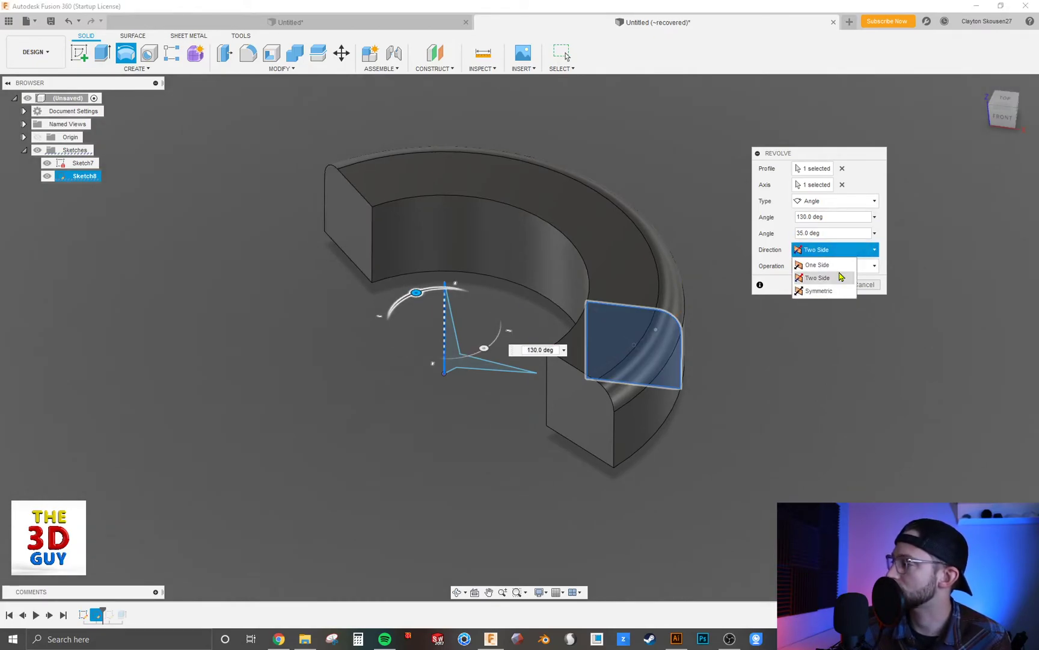
left_click(848, 289)
left_click_drag(418, 293, 490, 302)
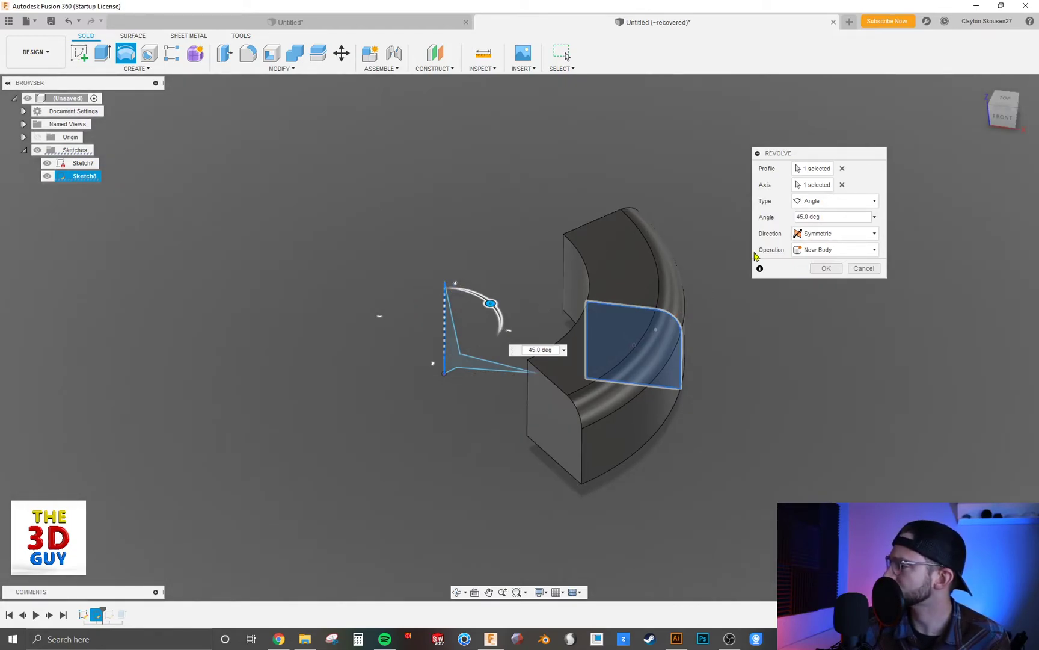
Review the operation options, keep New Body, and finish the symmetric revolve of the rounded rectangle.
left_click(824, 251)
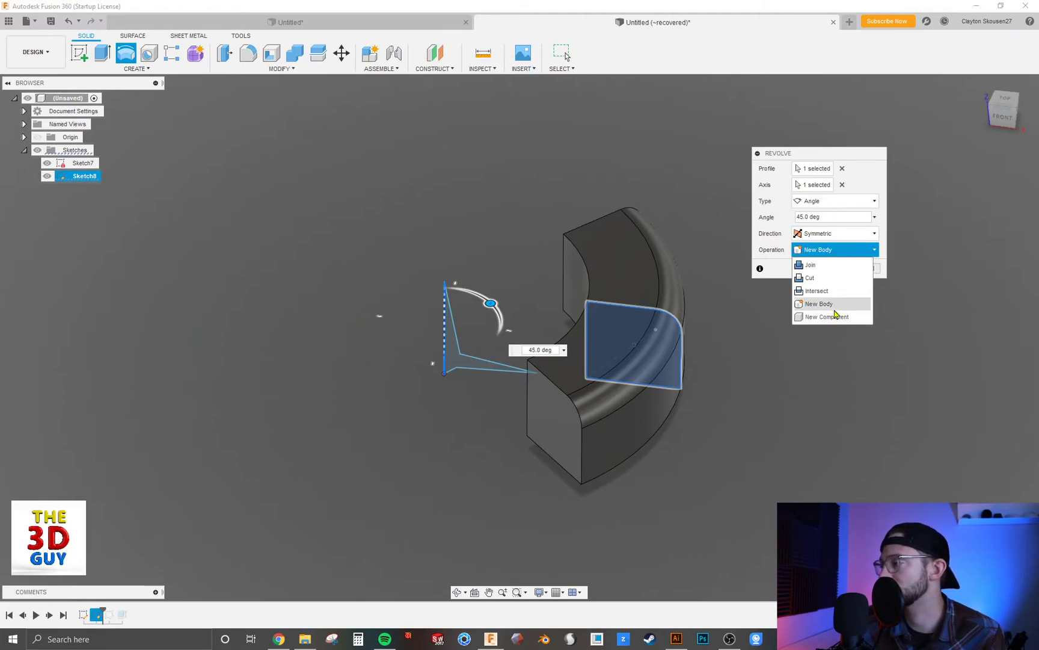
left_click(774, 307)
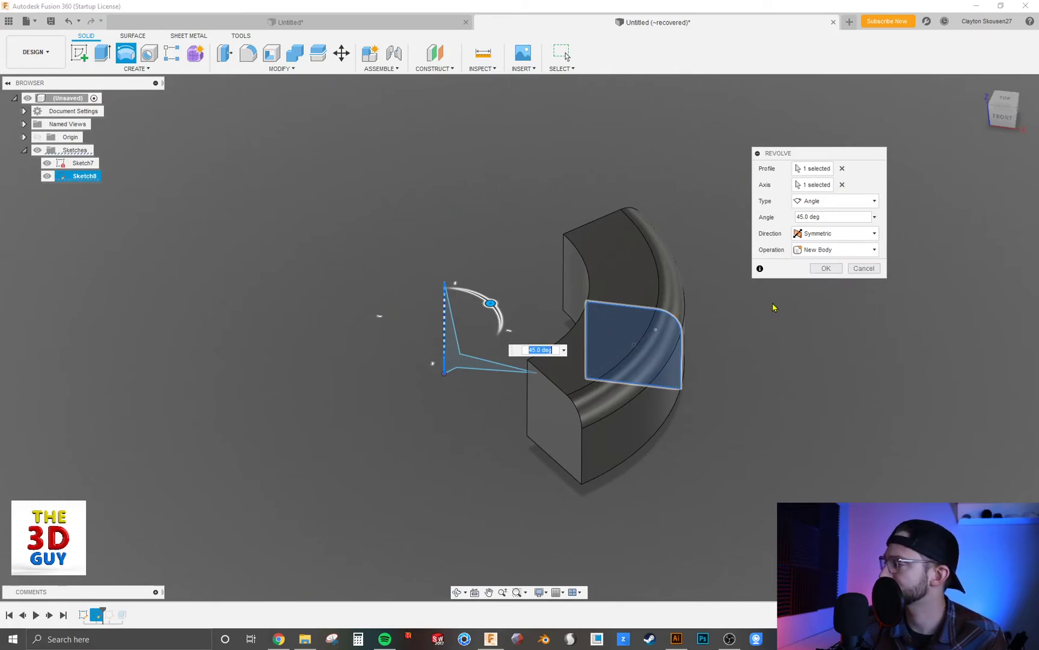
left_click(830, 271)
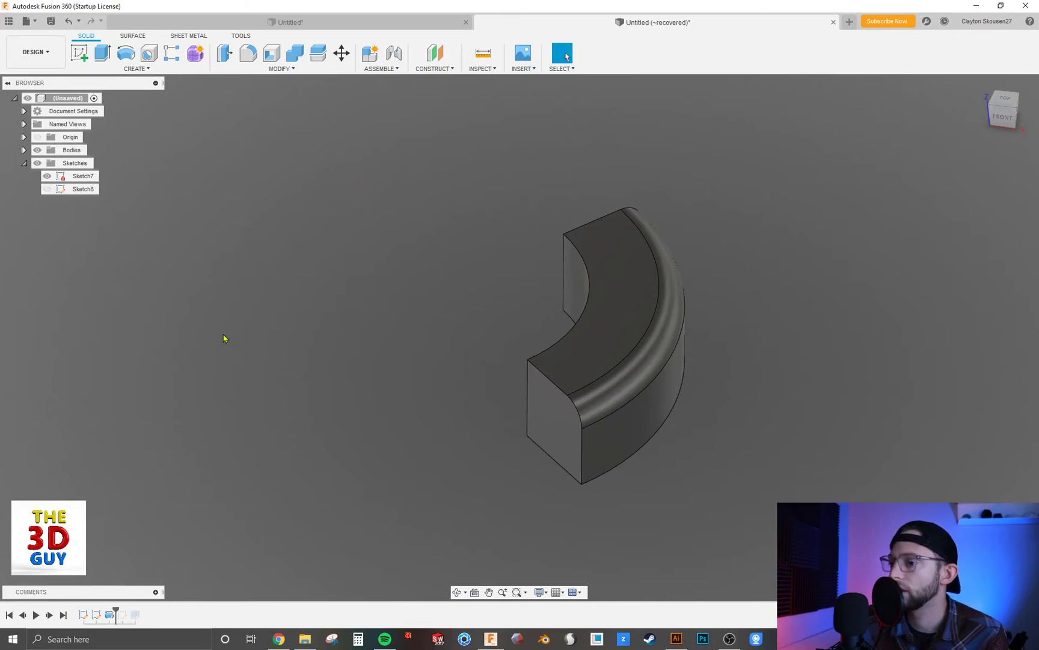
Show Sketch8 again and set up a symmetric revolve of its pointed L-shaped profile about its vertical edge at -350 degrees.
left_click(47, 189)
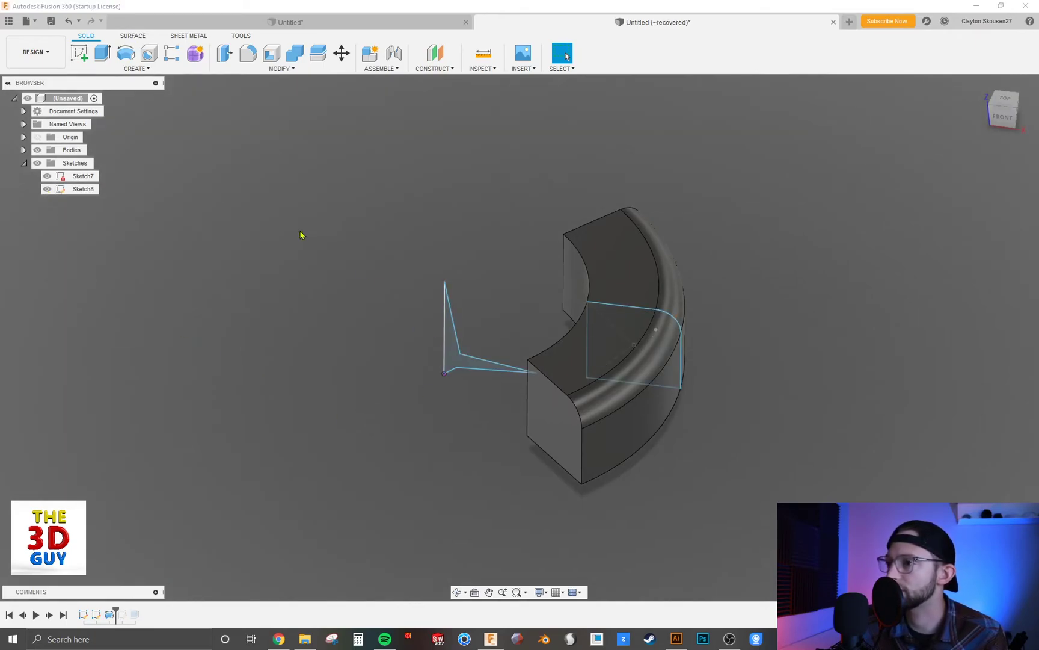
left_click(128, 55)
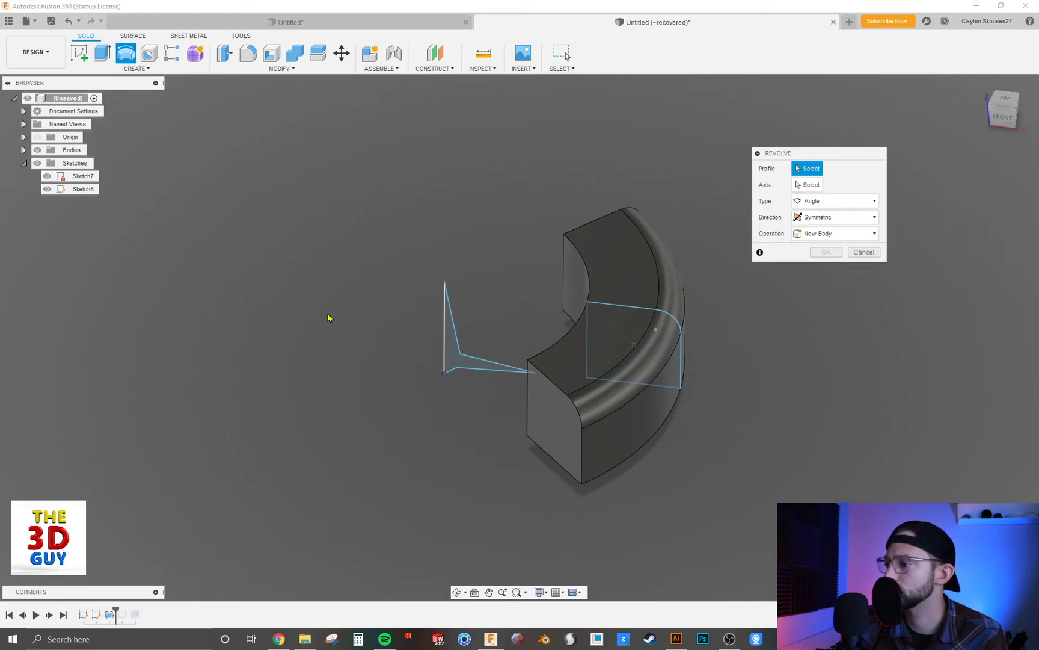
left_click(456, 368)
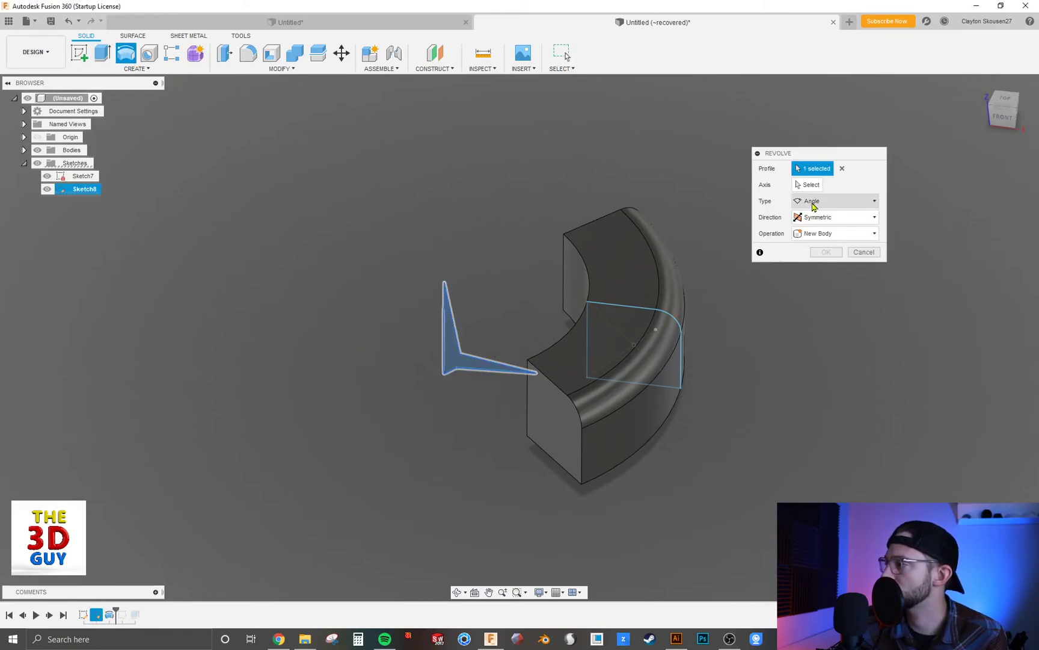
left_click(809, 184)
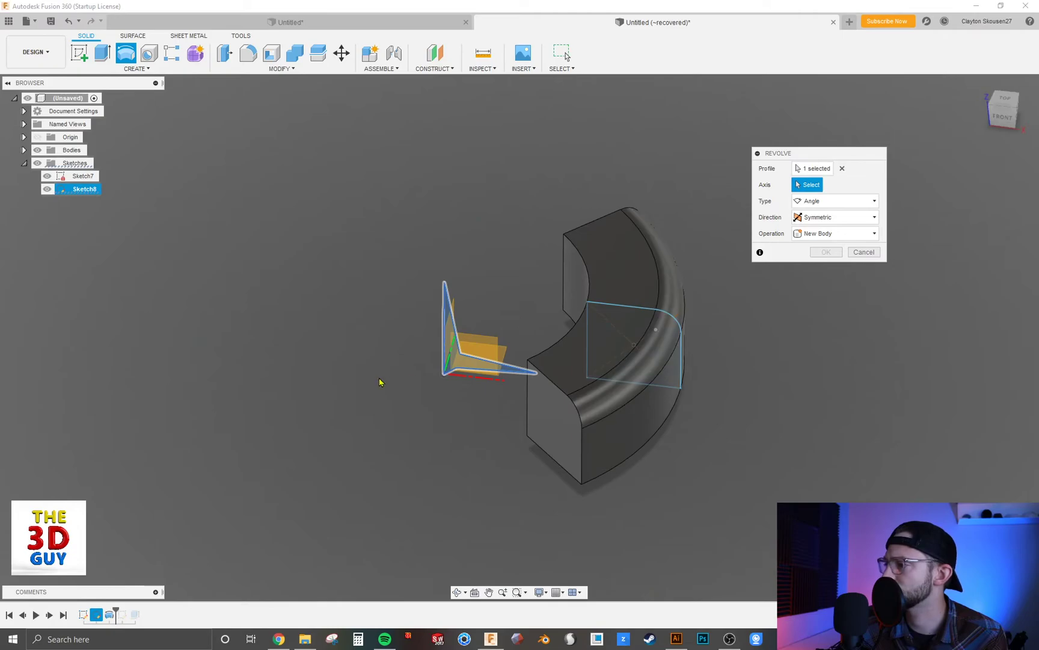
left_click(445, 307)
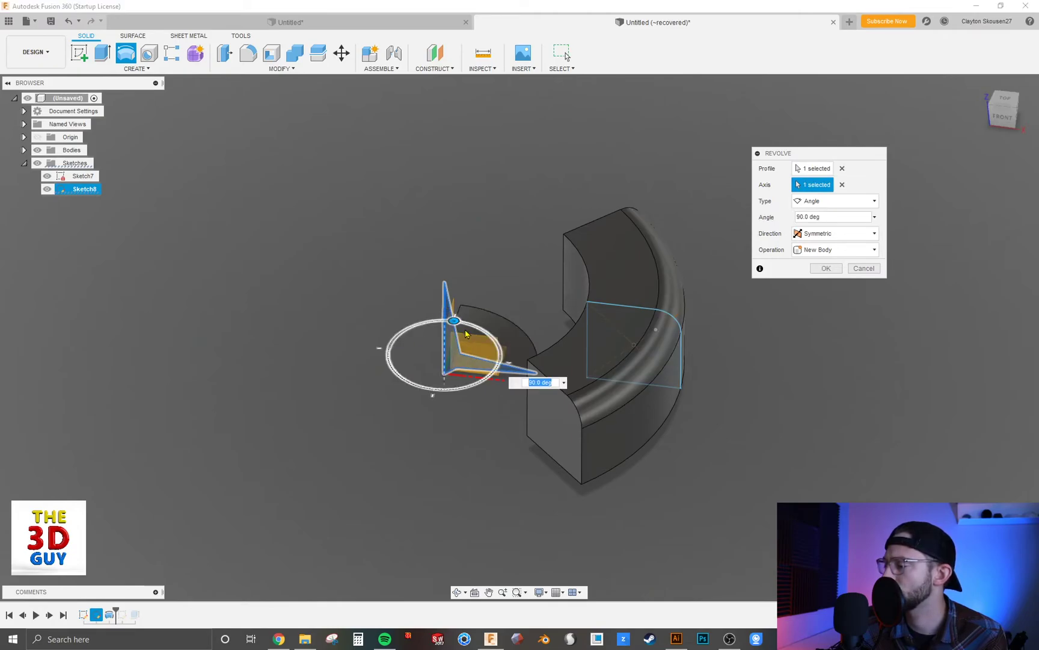
left_click_drag(453, 321, 552, 398)
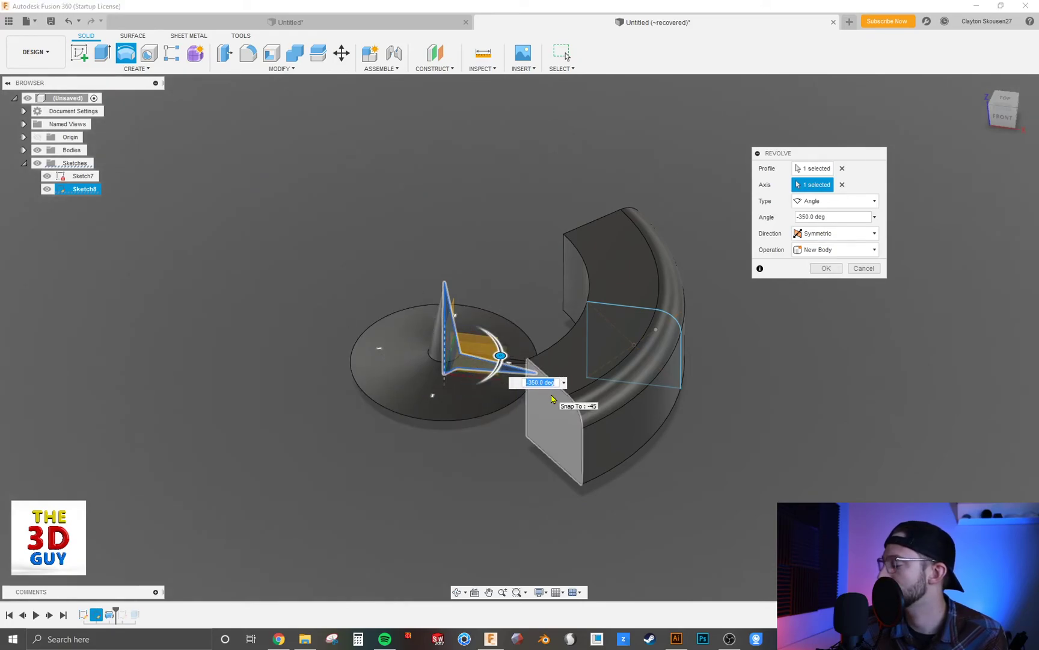
Change the revolve type of the pointed profile to Full and create it as a new body.
left_click(835, 201)
left_click(828, 242)
middle_click_drag(459, 492, 490, 473, "shift")
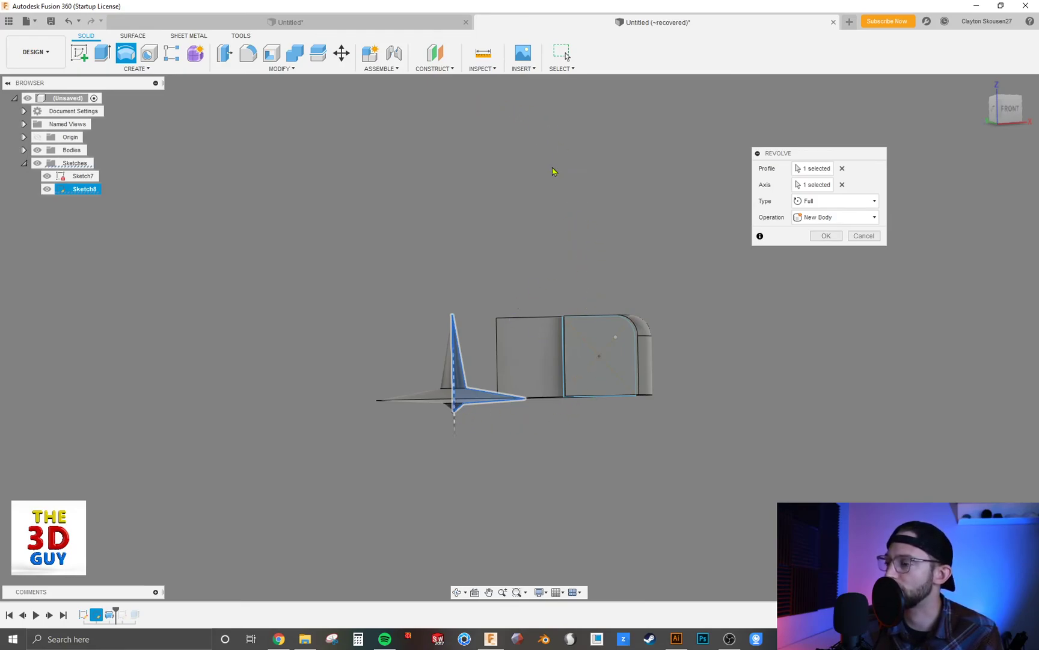
middle_click_drag(606, 261, 619, 298, "shift")
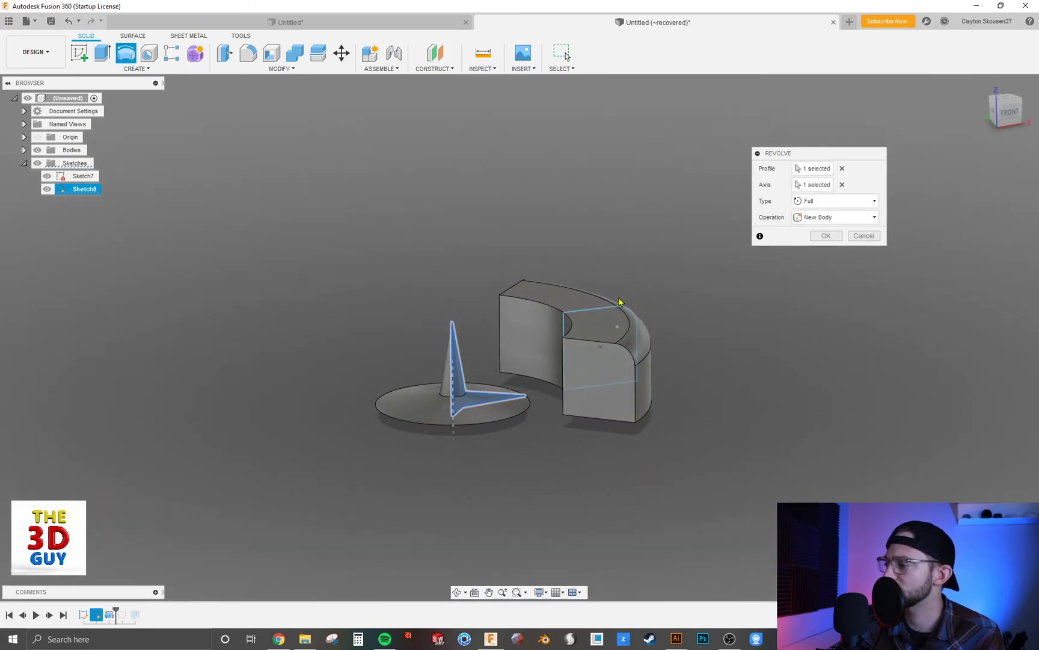
middle_click_drag(437, 423, 467, 421, "shift")
middle_click_drag(444, 431, 456, 437, "shift")
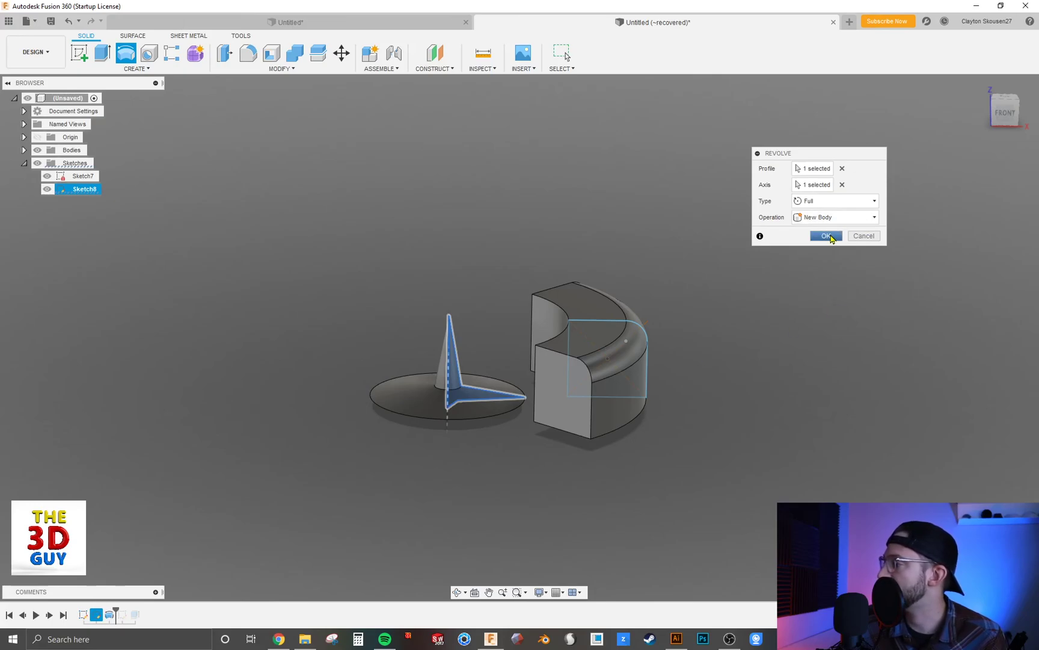
left_click(827, 236)
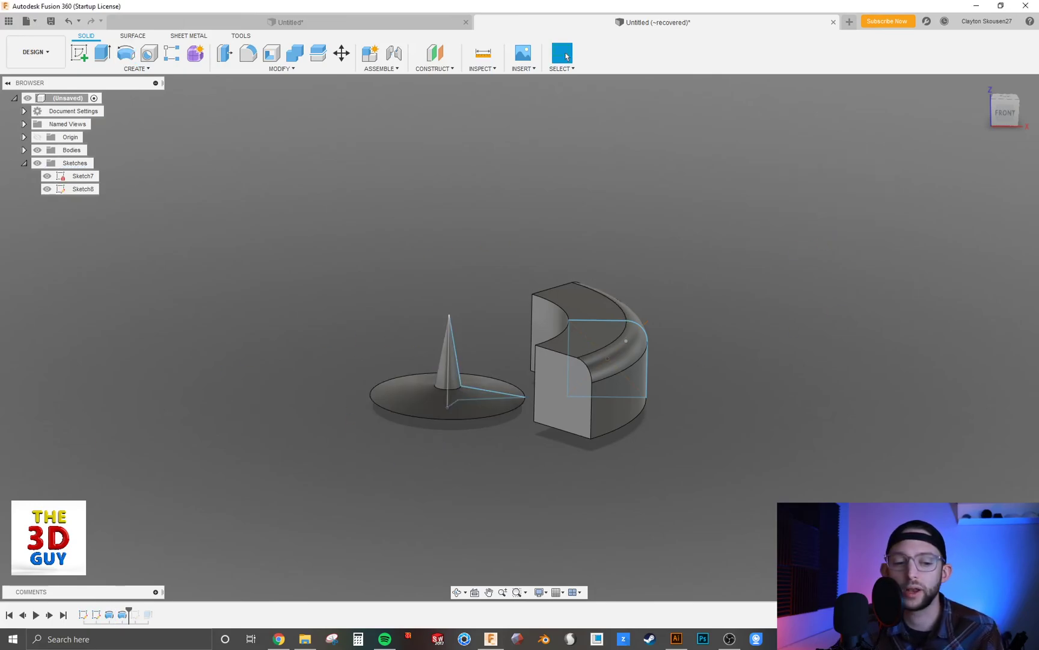